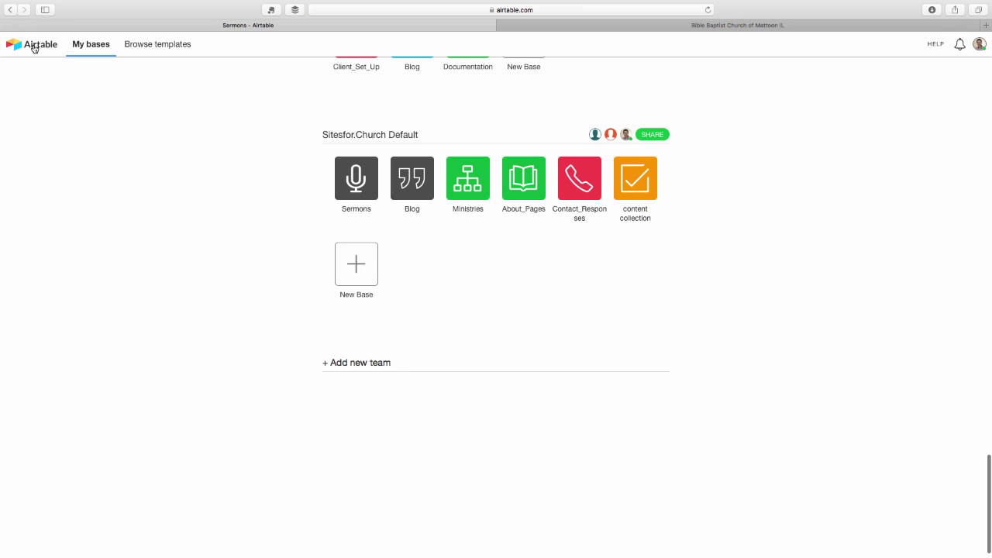
# Step: Open the Sermons base under Sitesfor.Church Default from My bases
pyautogui.click(362, 183)
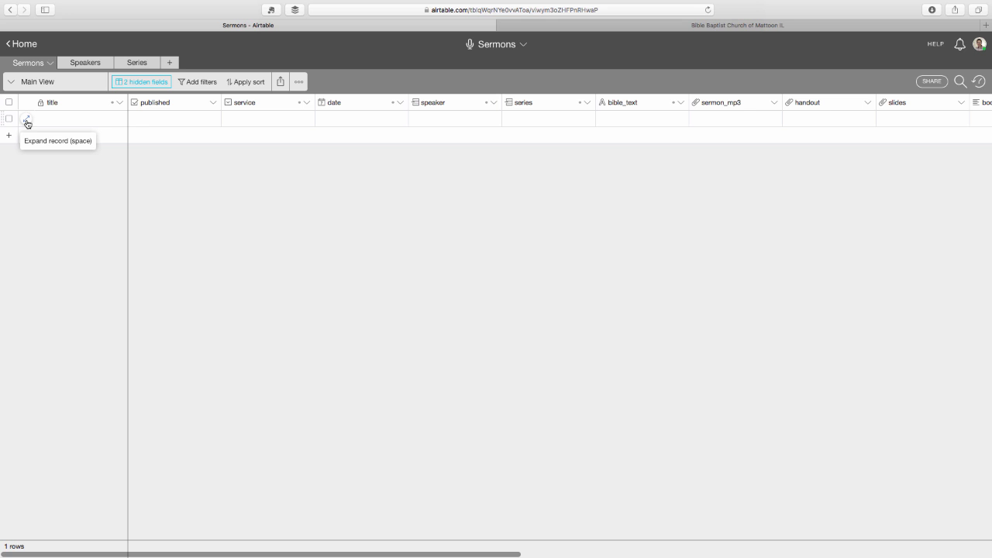
# Step: Expand the first empty record and title it 'Glorifying God in Worship'
pyautogui.click(52, 121)
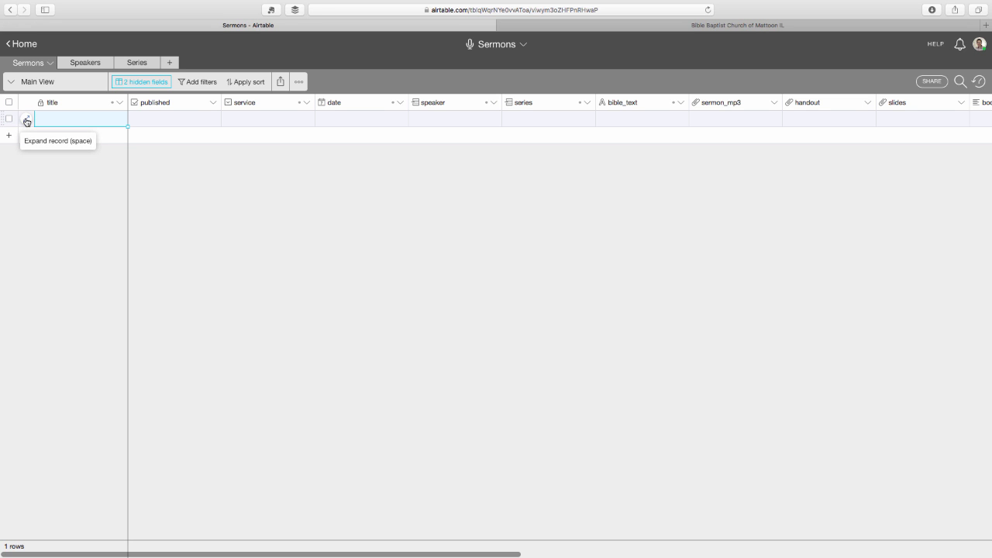
pyautogui.click(26, 122)
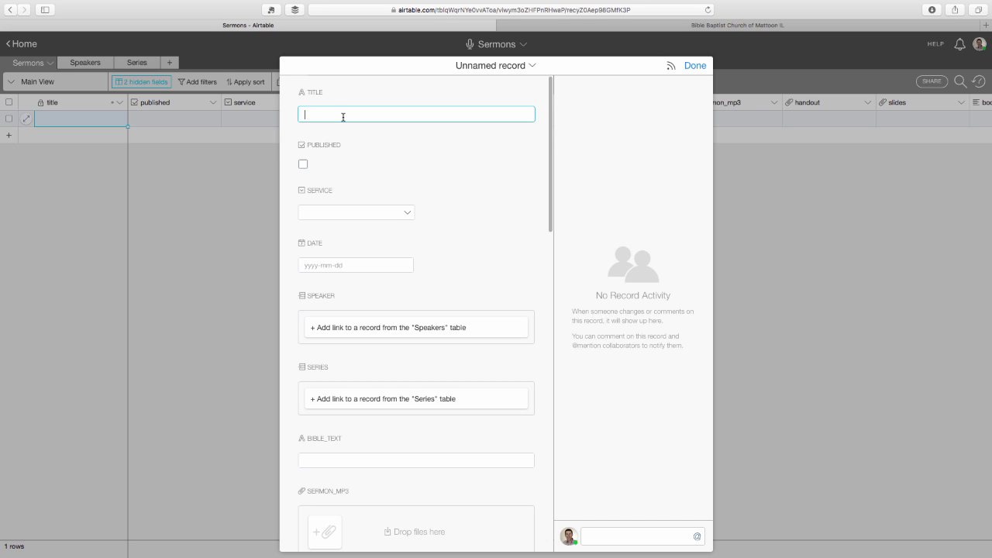
pyautogui.write('Glor')
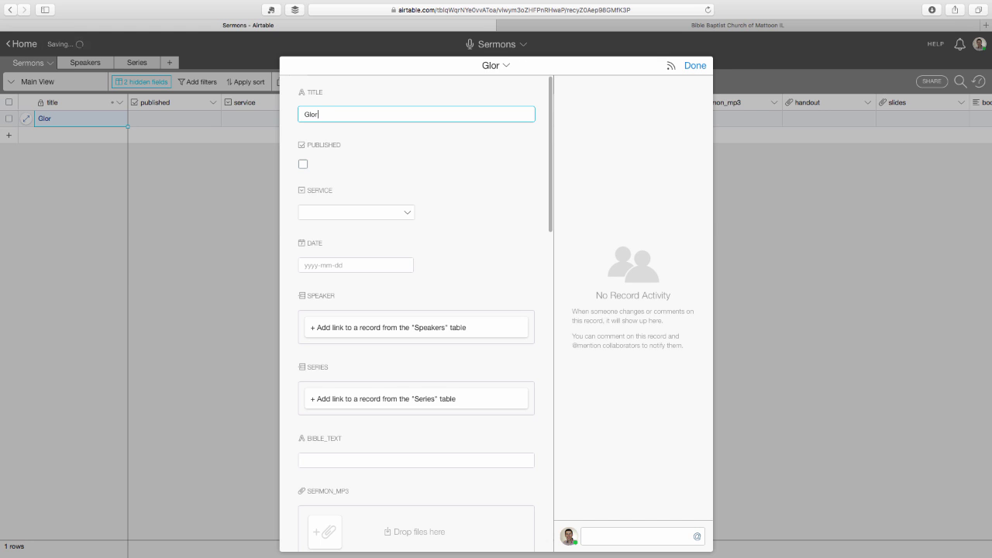
pyautogui.write('ifying God in Worship')
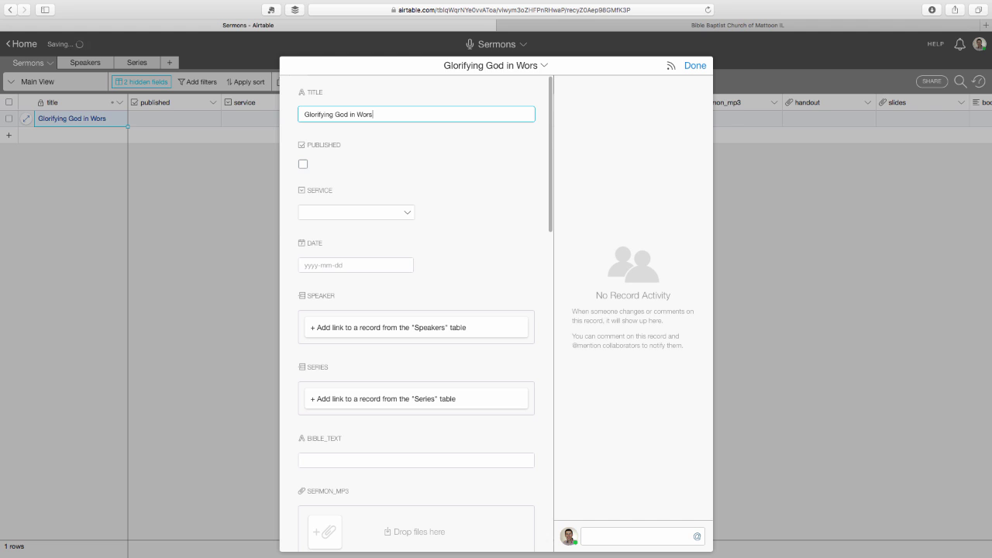
# Step: Mark the sermon published, set service to Wednesday and date to July 6, 2016
pyautogui.click(302, 165)
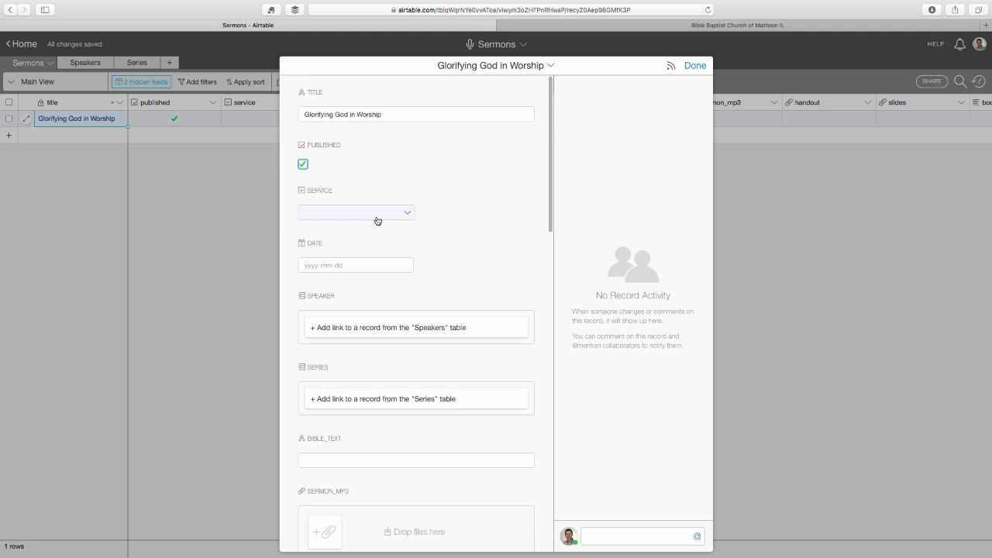
pyautogui.click(378, 219)
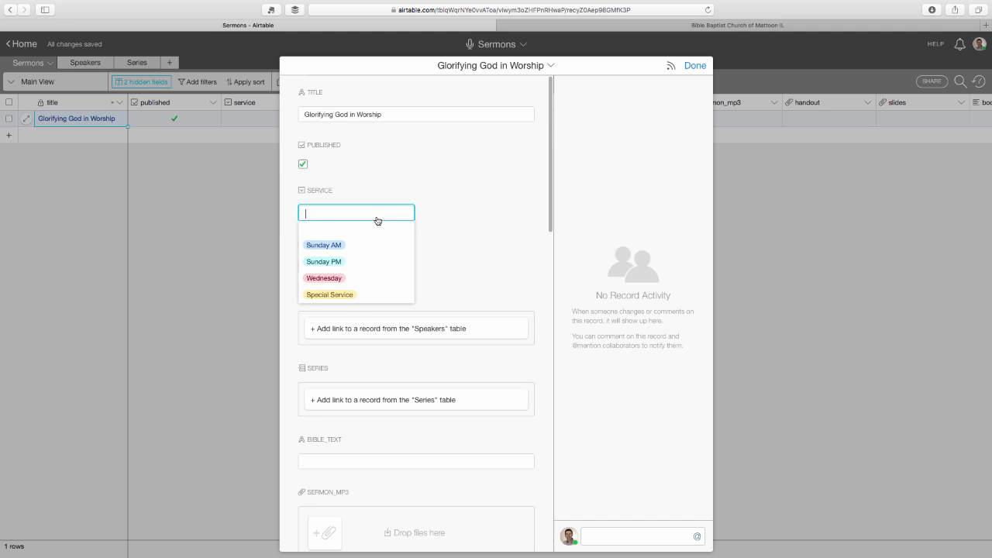
pyautogui.click(367, 279)
pyautogui.click(369, 265)
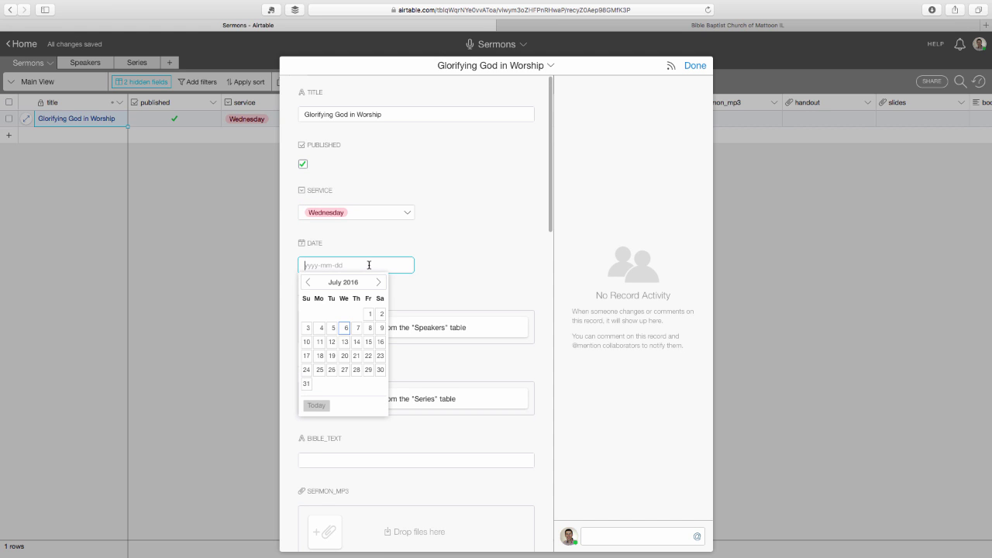
pyautogui.click(346, 329)
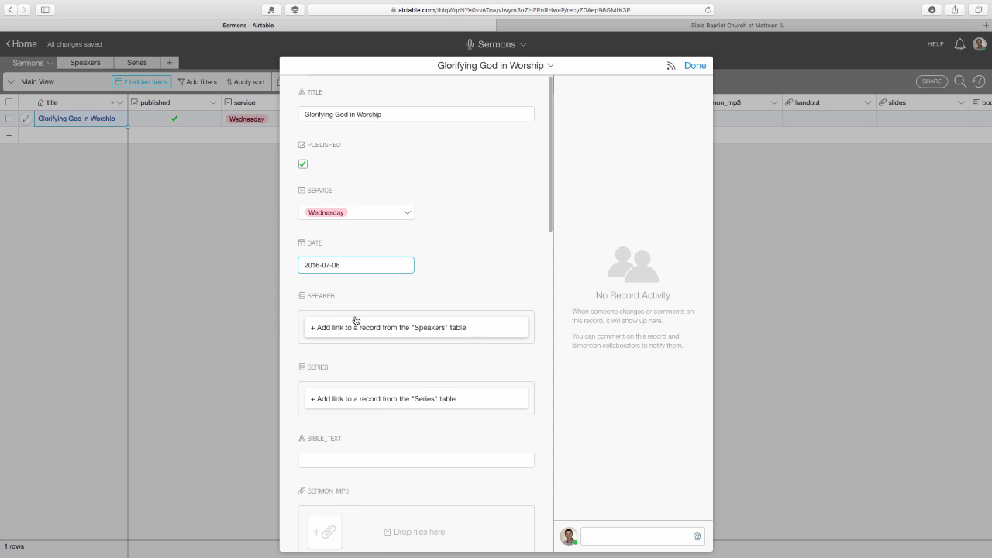
pyautogui.scroll(-1, 354, 320)
pyautogui.scroll(-1, 355, 318)
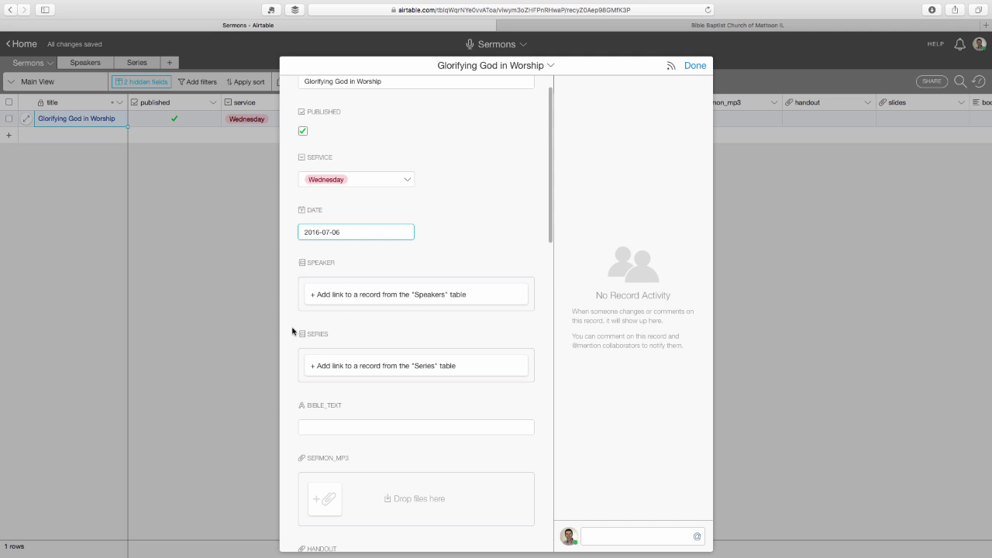
# Step: Link a new speaker record with the speaker's name, role Other, and a bio about his Riverhead, NY church
pyautogui.click(345, 299)
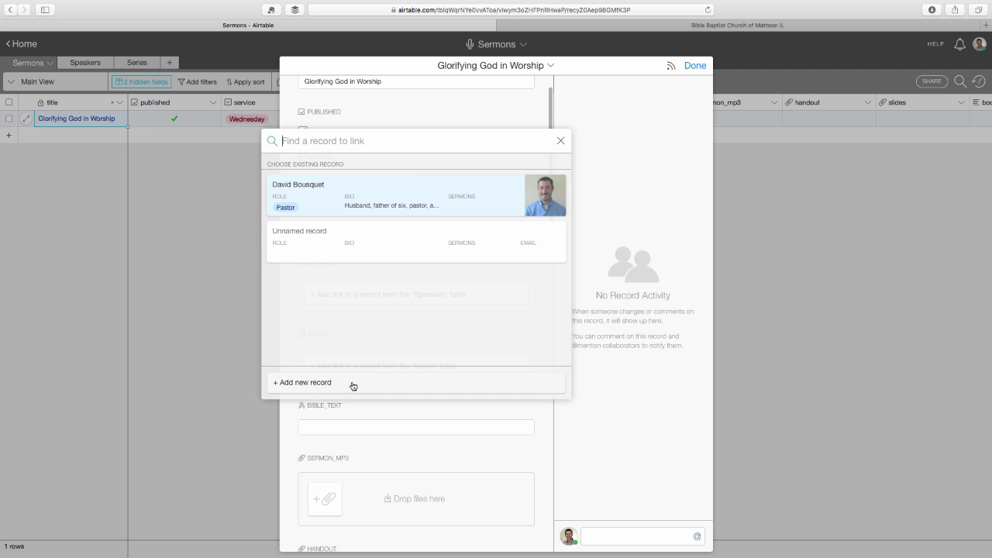
pyautogui.click(313, 384)
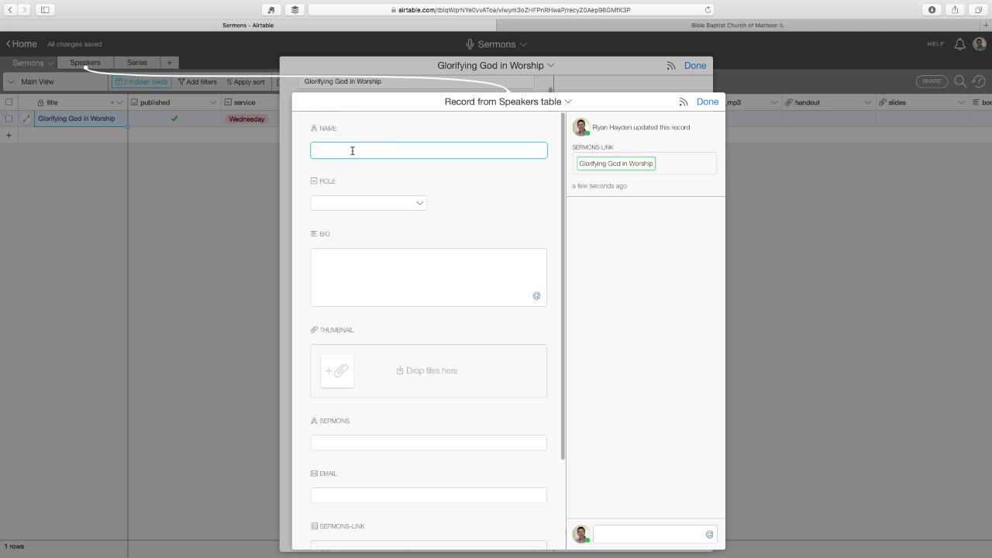
pyautogui.click(411, 207)
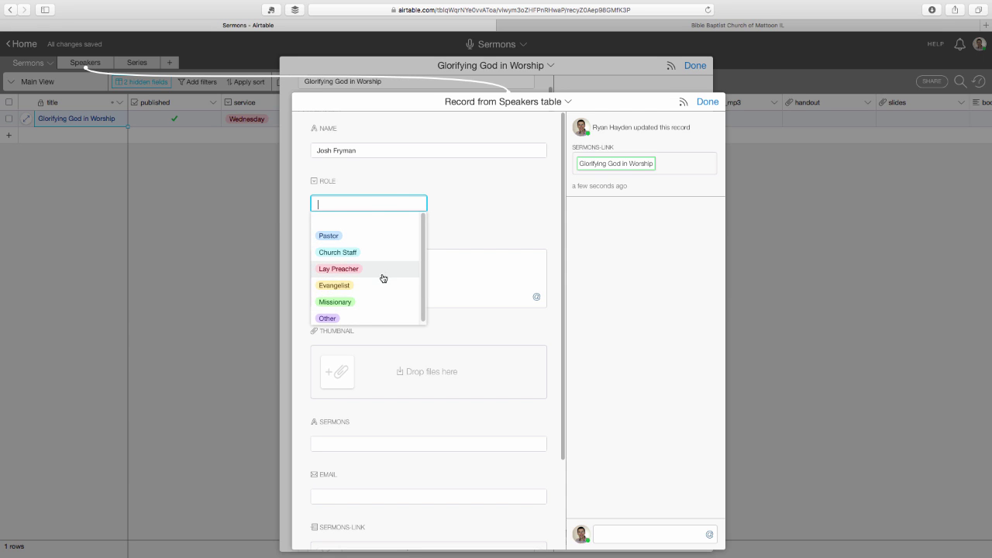
pyautogui.click(378, 317)
pyautogui.click(368, 280)
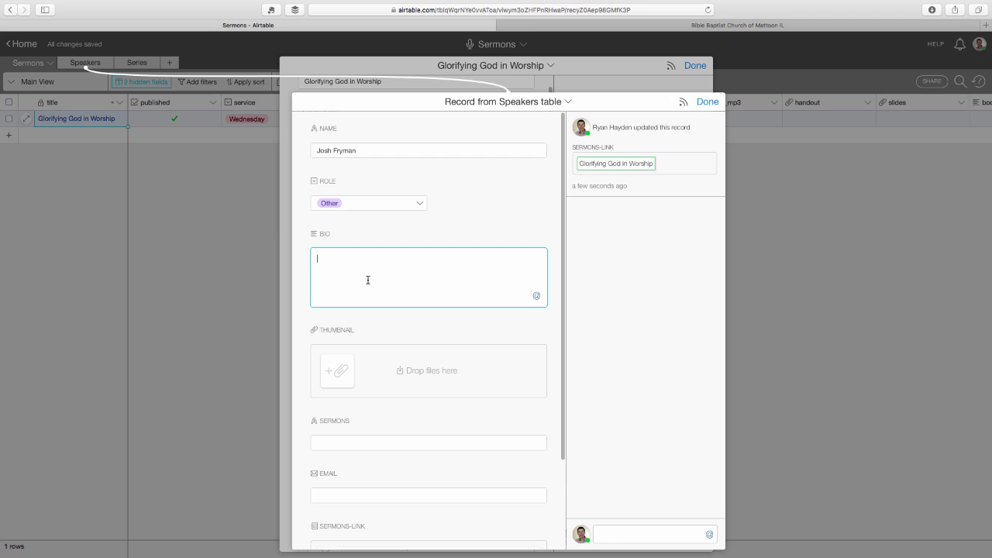
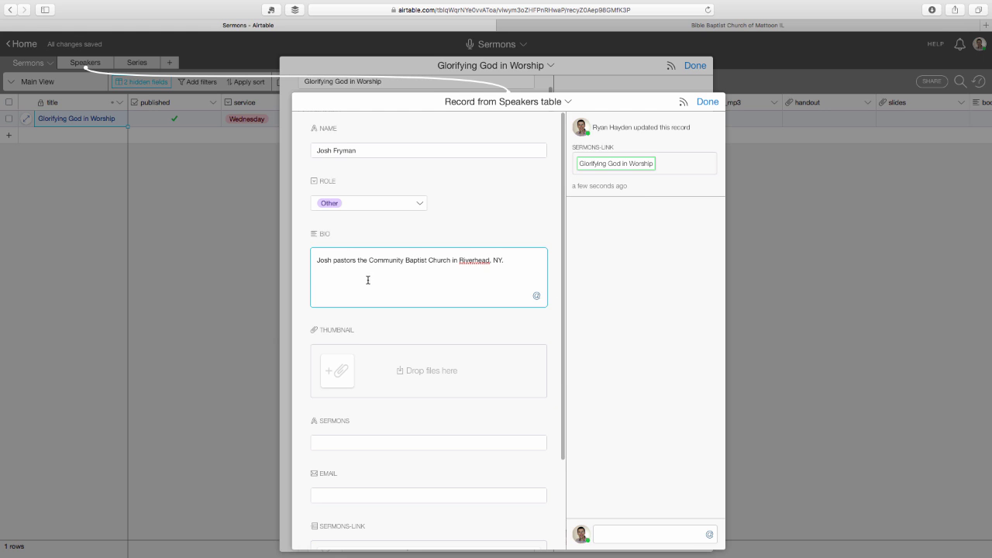
pyautogui.scroll(-3, 456, 292)
# Step: Upload bousquet.jpg from the Desktop as the speaker's thumbnail and return to the sermon record
pyautogui.click(335, 268)
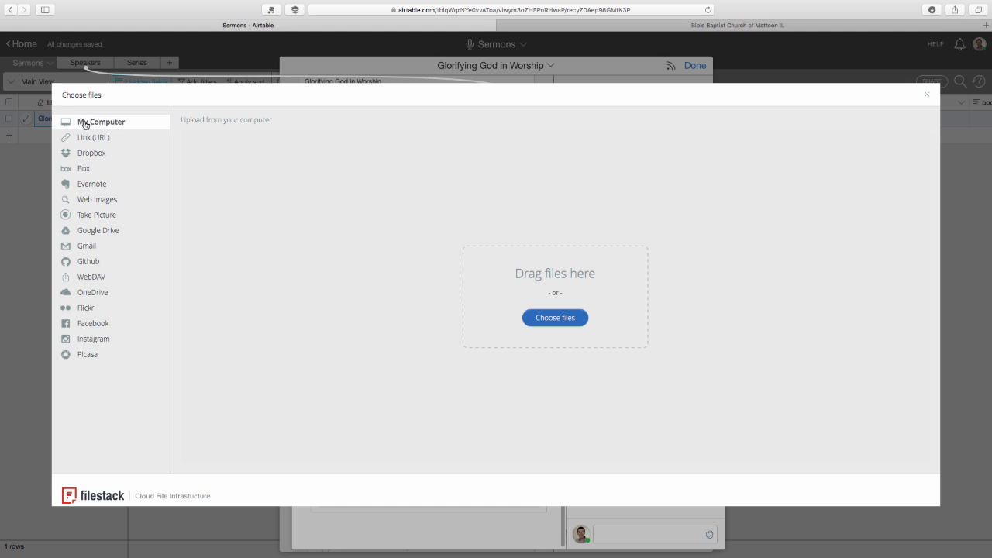
pyautogui.click(539, 319)
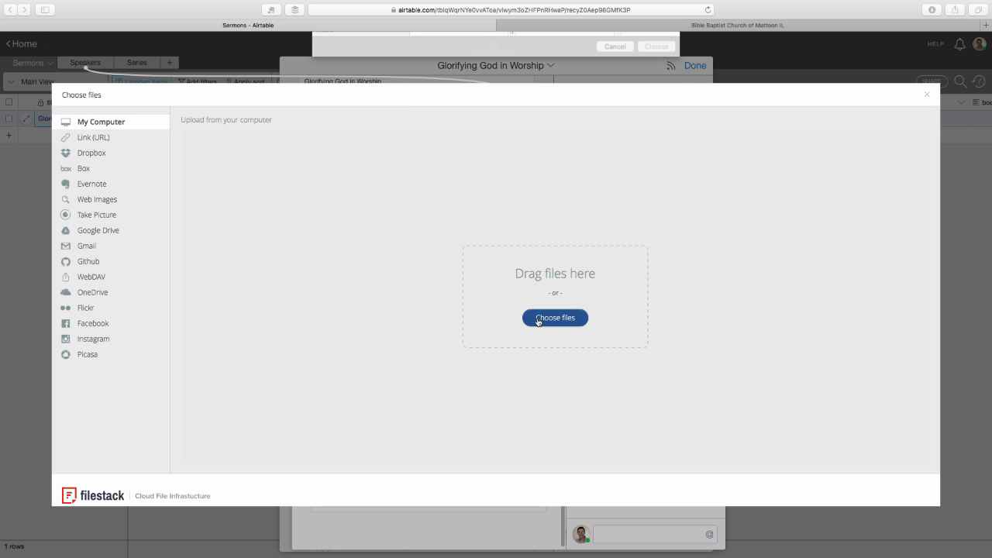
pyautogui.click(439, 66)
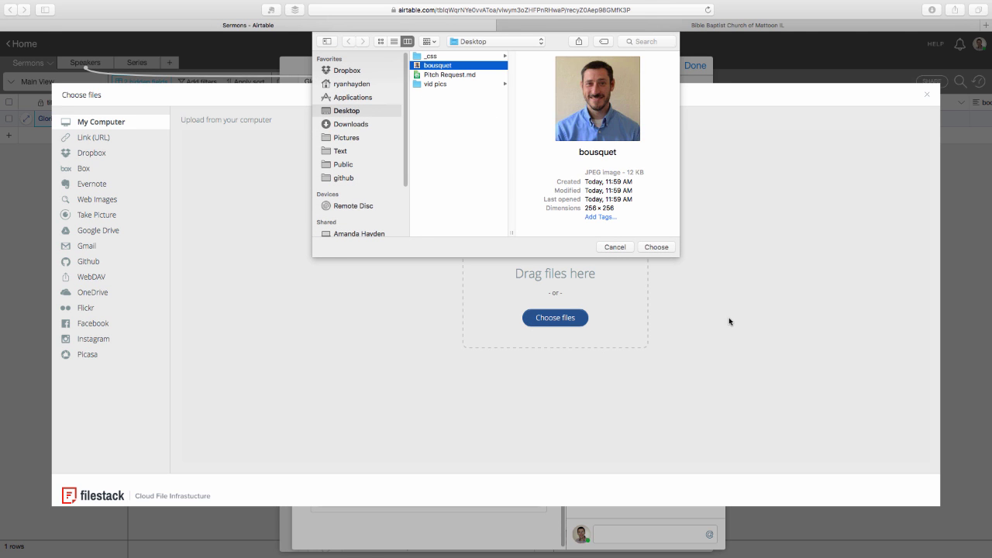
pyautogui.click(656, 247)
pyautogui.click(921, 489)
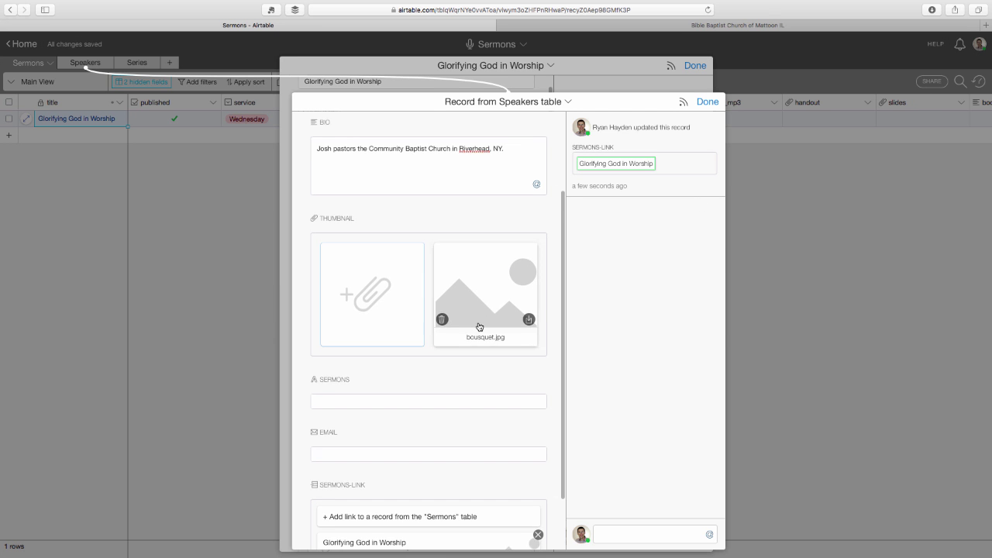
pyautogui.scroll(-2, 481, 328)
pyautogui.click(421, 335)
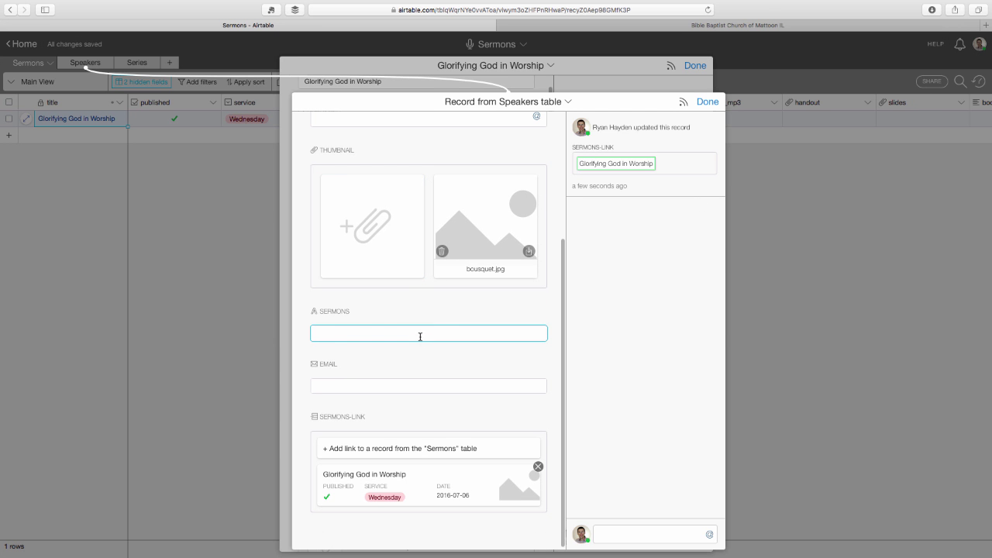
pyautogui.scroll(1, 527, 290)
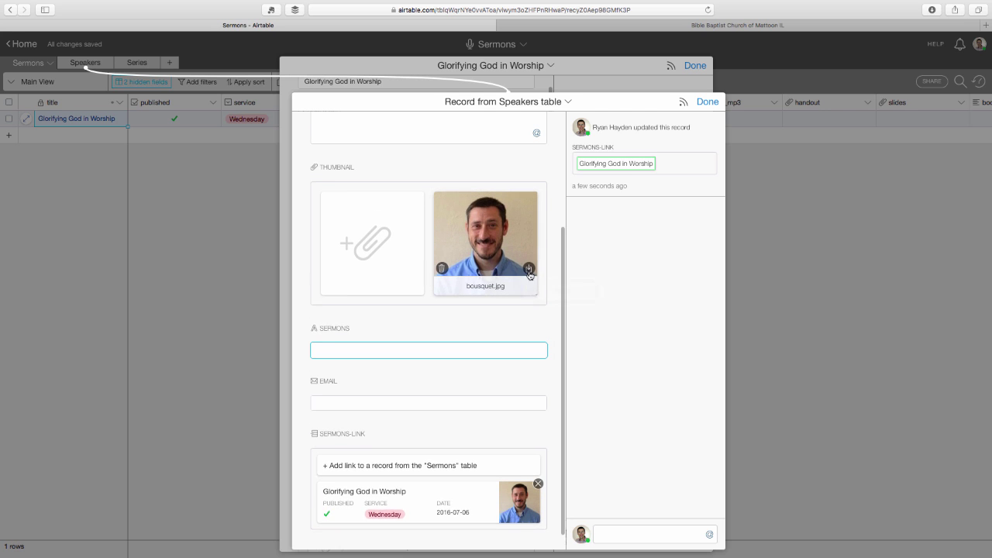
pyautogui.click(708, 102)
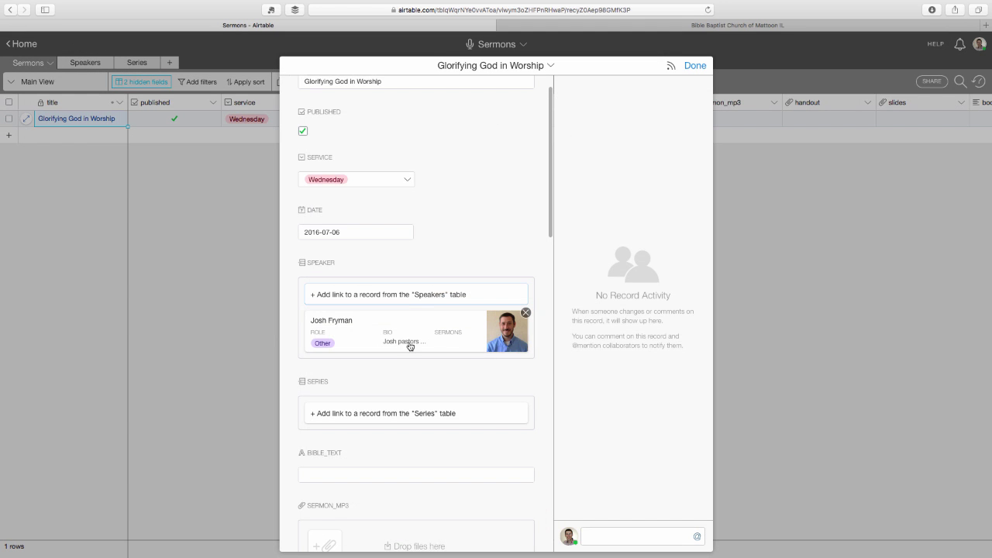
# Step: Link the sermon to the Psalms series and enter 'Psalm 20' as its Bible text
pyautogui.scroll(-1, 410, 347)
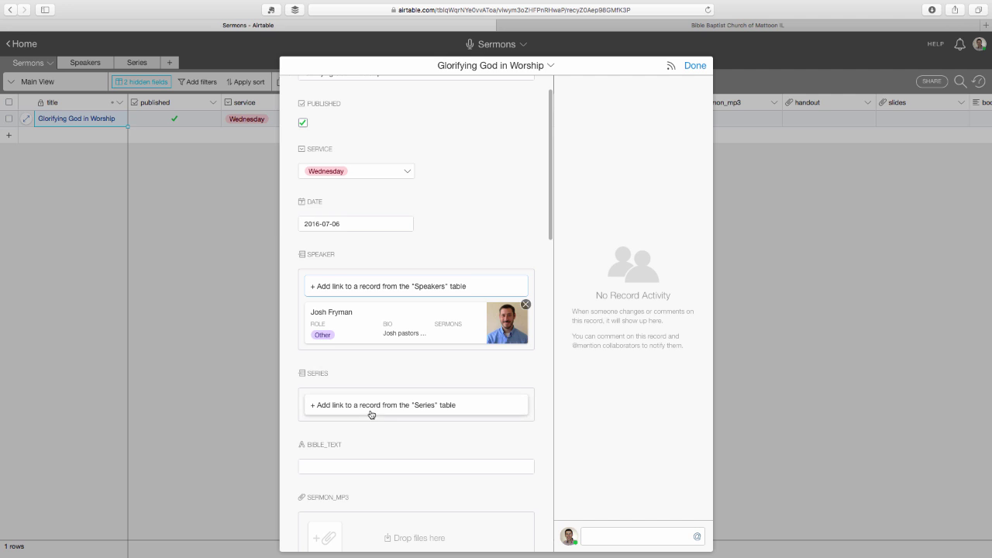
pyautogui.click(371, 415)
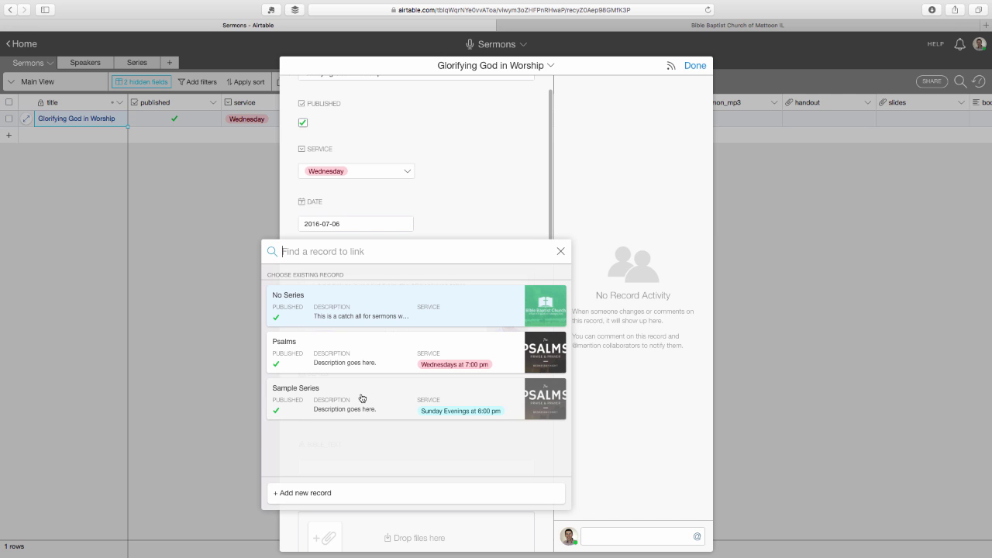
pyautogui.click(339, 355)
pyautogui.scroll(-5, 463, 427)
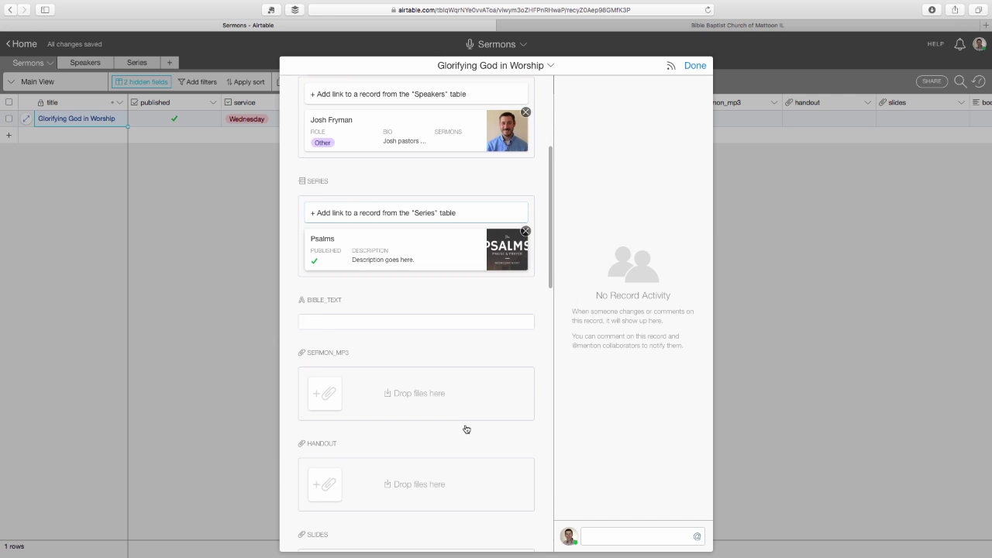
pyautogui.click(424, 312)
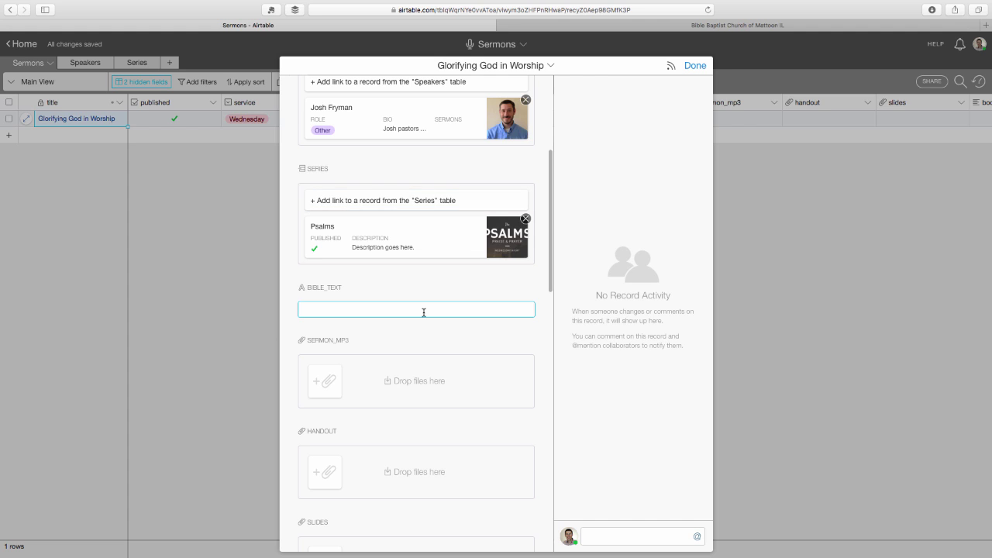
pyautogui.write('Psalm 20')
pyautogui.scroll(-3, 434, 361)
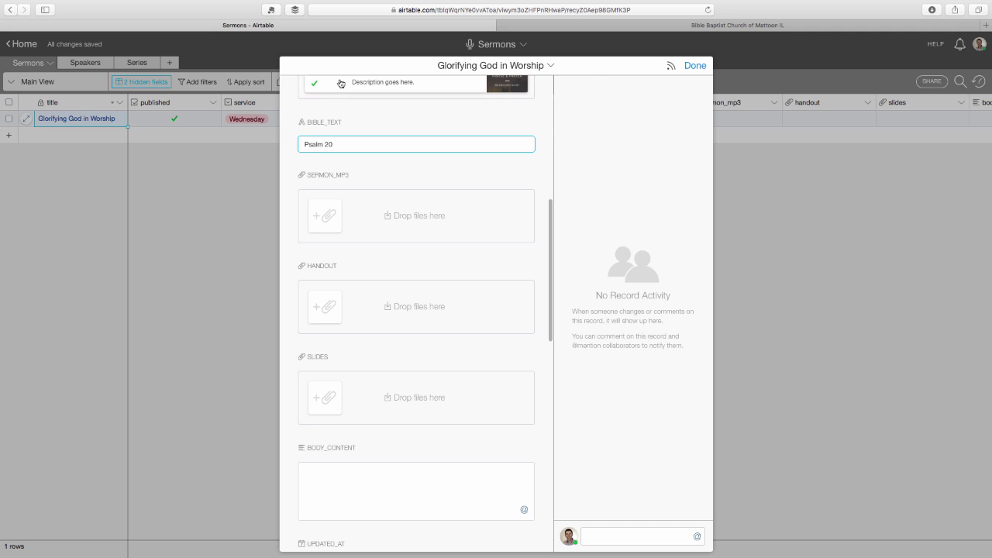
# Step: Look for the sermon MP3 in Downloads, then cancel and close the upload dialog without attaching
pyautogui.click(323, 223)
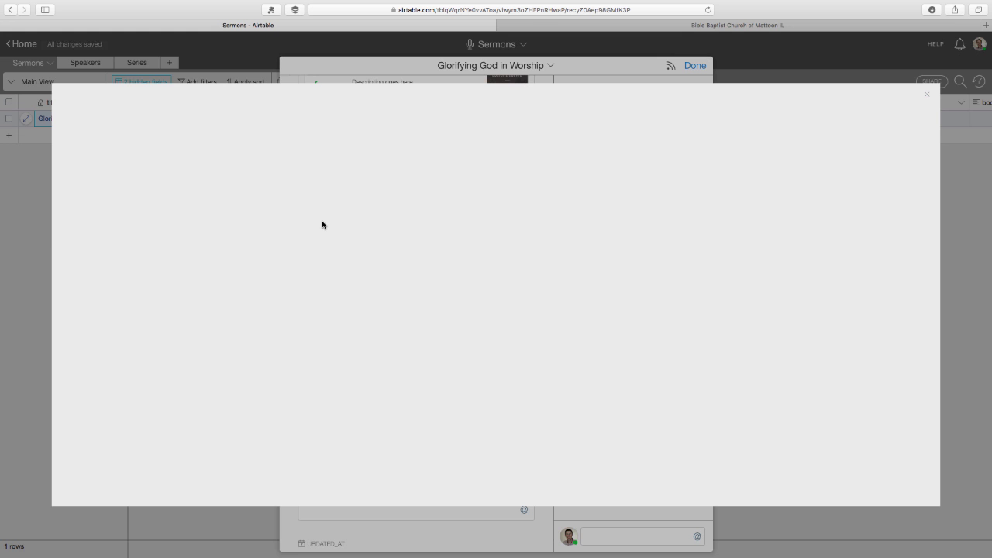
pyautogui.click(531, 315)
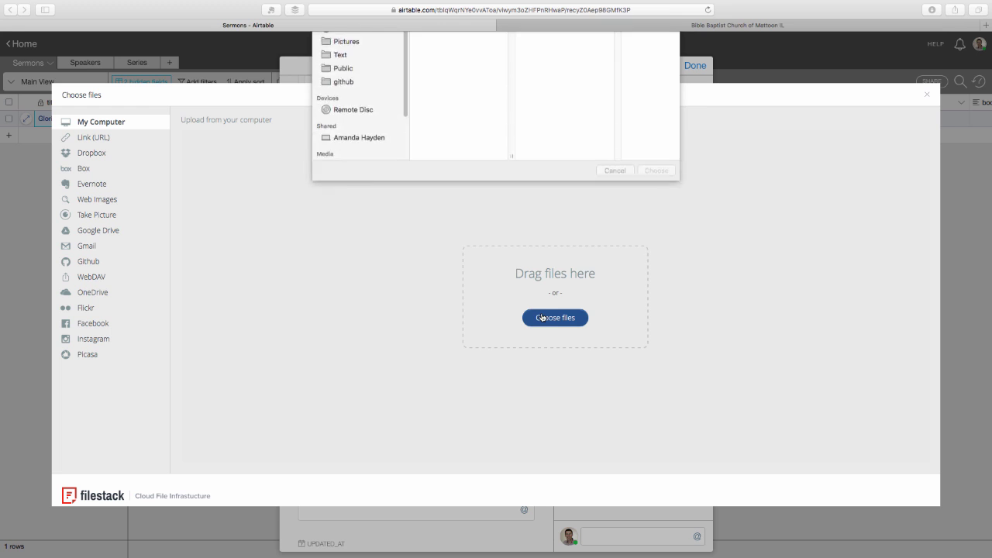
pyautogui.click(345, 125)
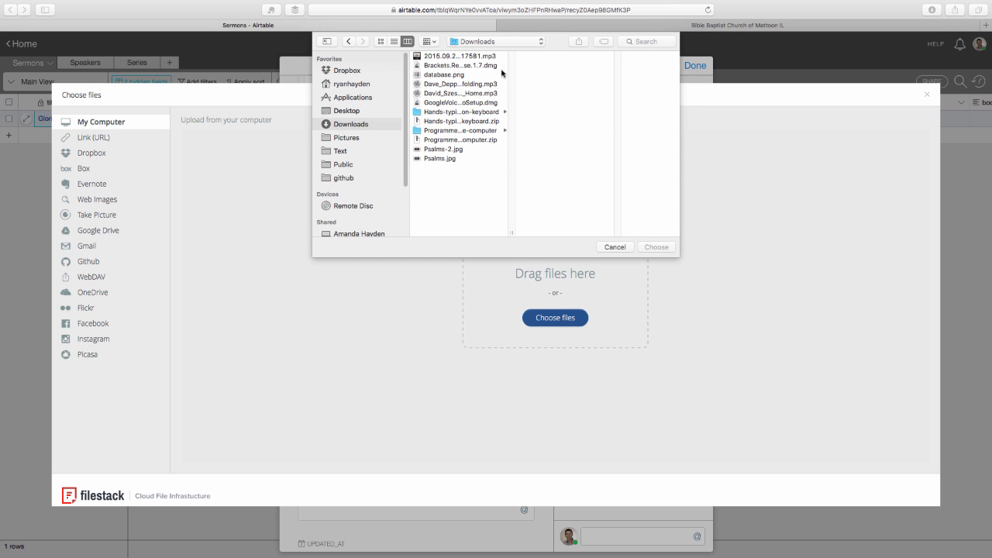
pyautogui.click(488, 57)
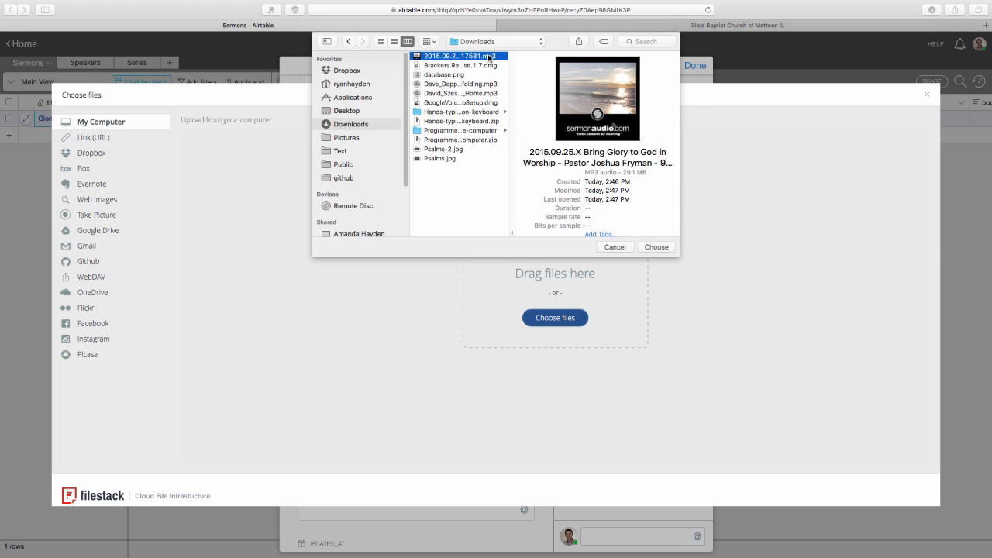
pyautogui.click(616, 247)
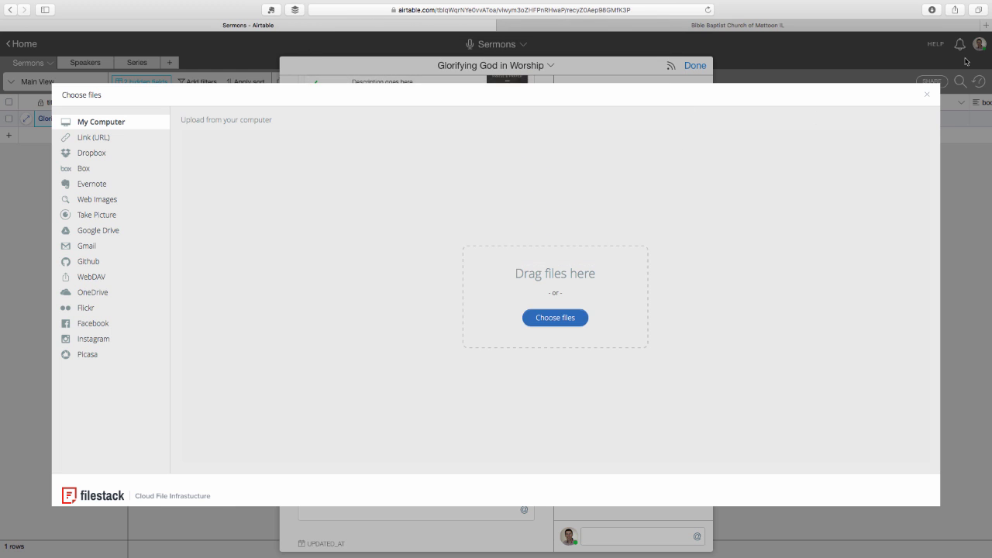
pyautogui.click(927, 94)
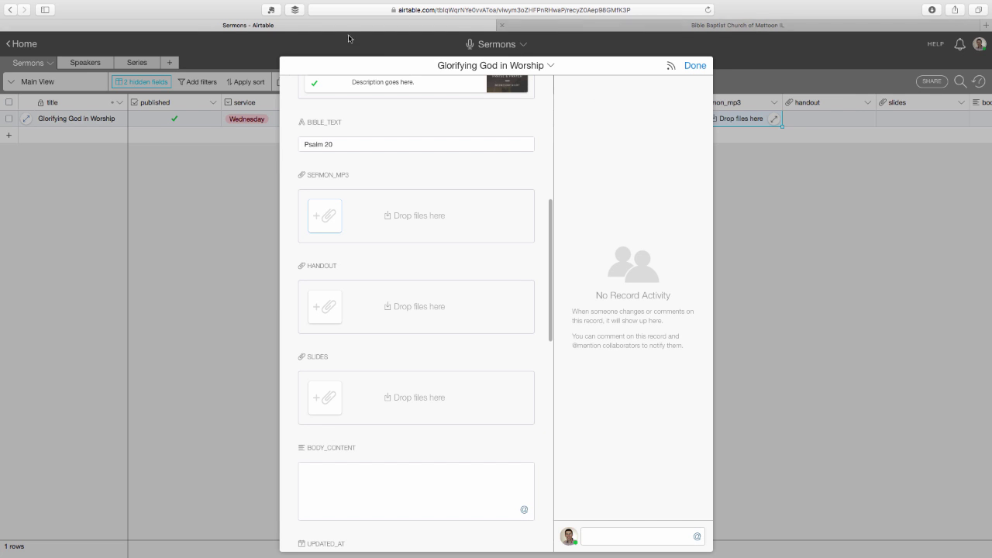
# Step: Drag the Bring Glory to God in Worship MP3 from Finder's Downloads onto SERMON_MP3
pyautogui.click(31, 21)
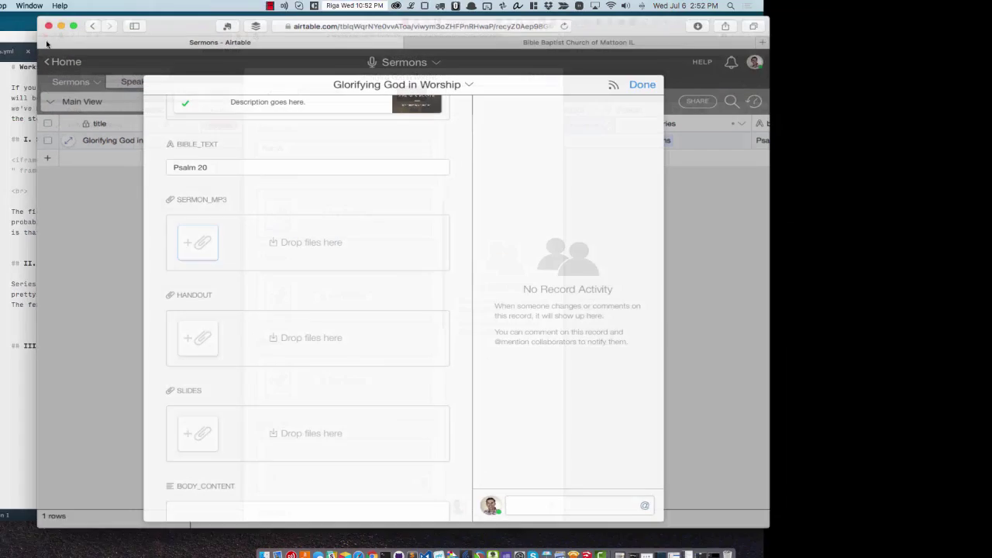
pyautogui.click(737, 152)
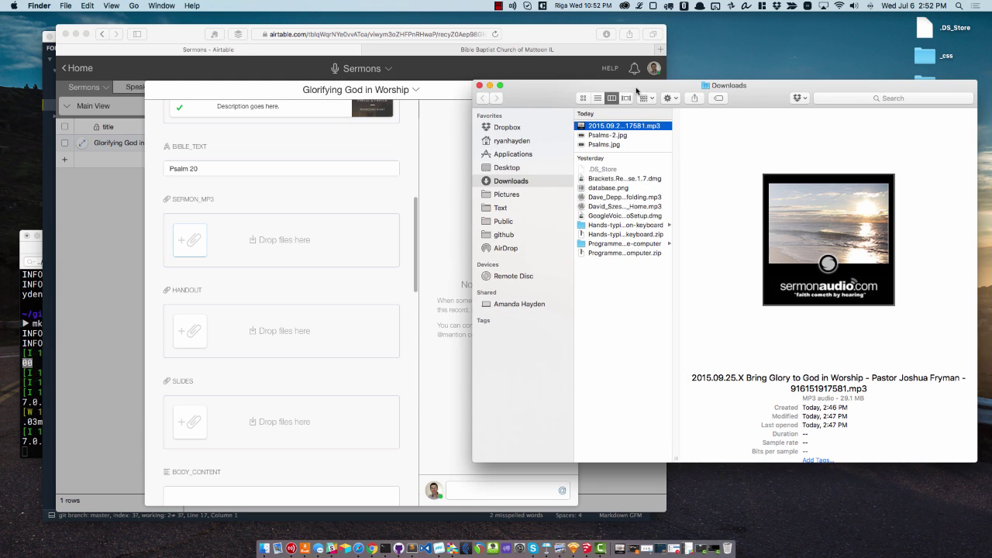
pyautogui.moveTo(638, 92); pyautogui.dragTo(735, 88)
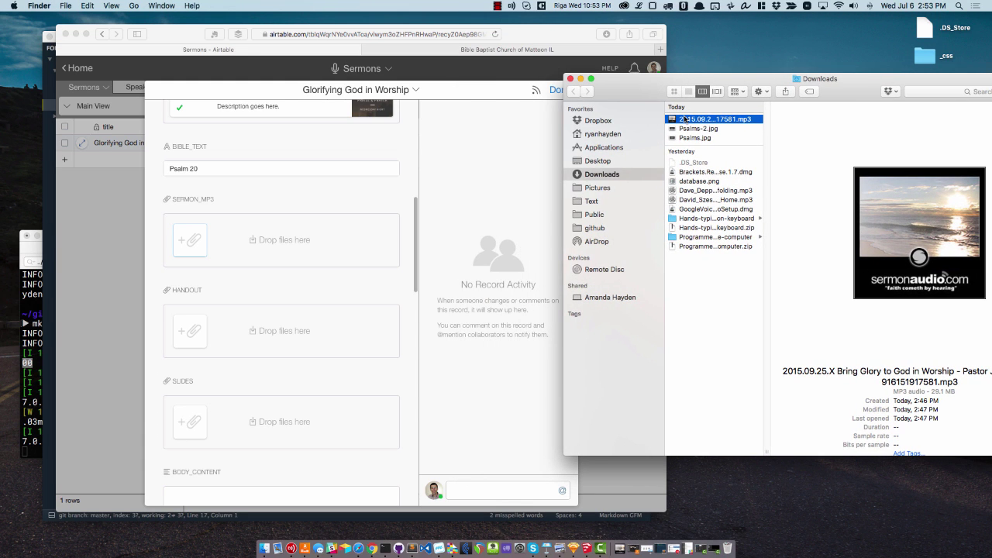
pyautogui.moveTo(671, 118); pyautogui.dragTo(282, 235)
pyautogui.press('ctrl+super+f')
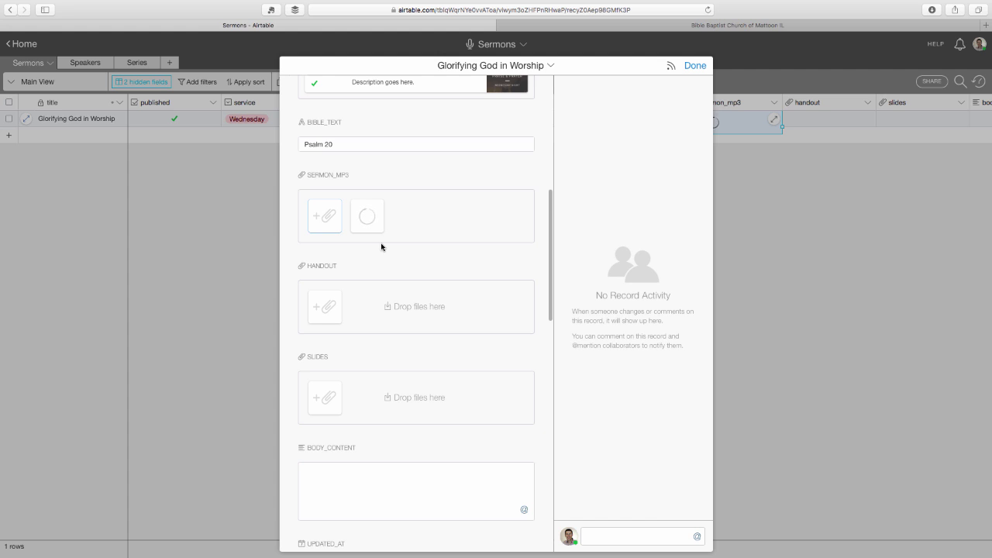
pyautogui.scroll(-2, 380, 248)
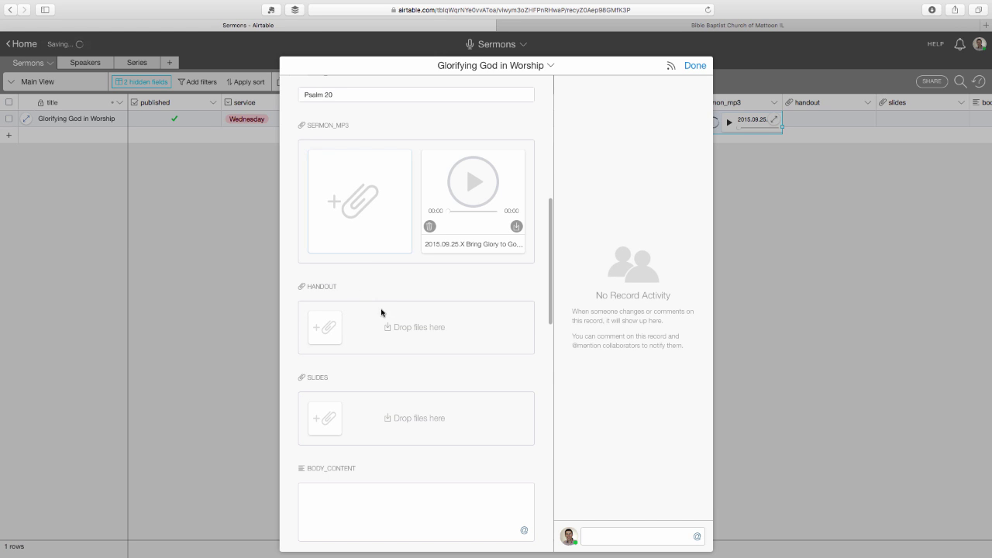
pyautogui.scroll(-1, 330, 324)
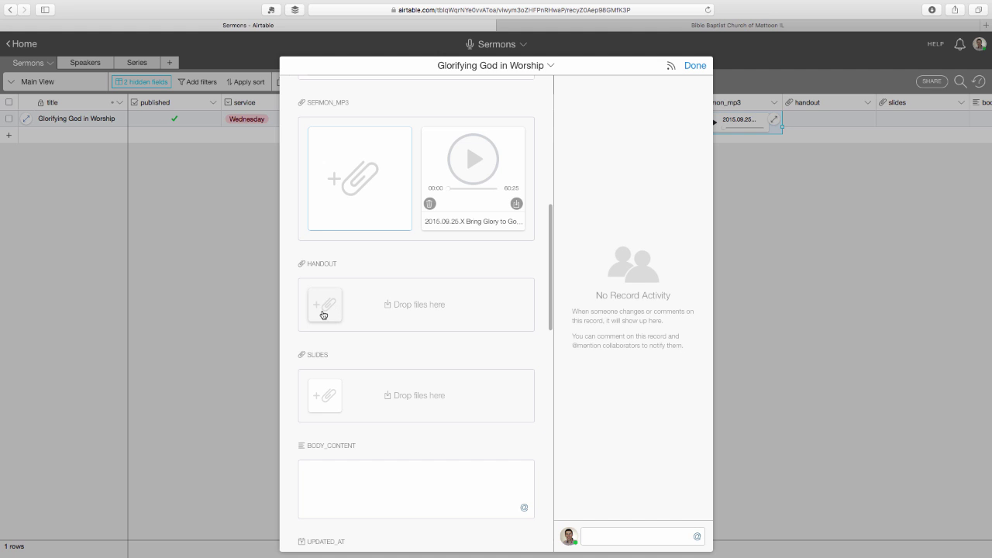
pyautogui.click(323, 313)
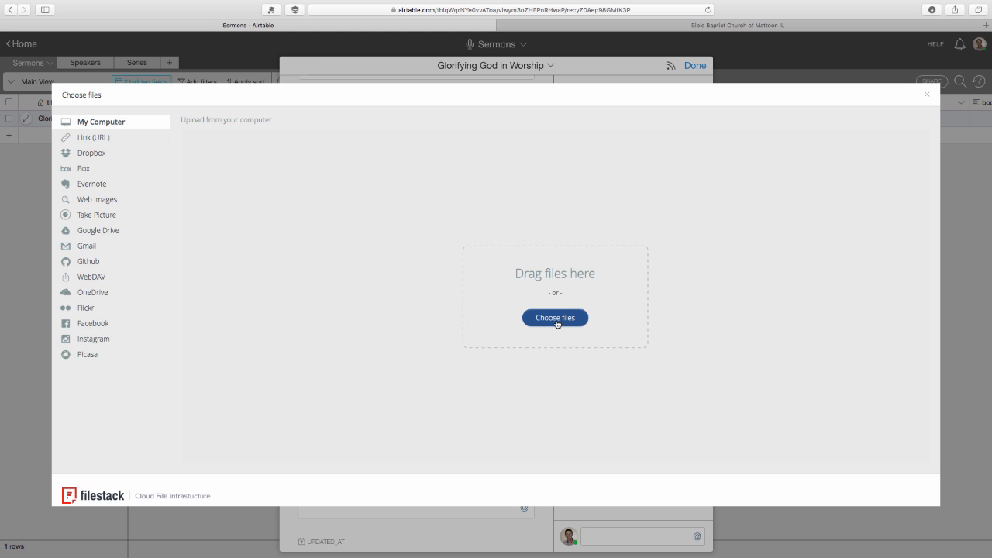
pyautogui.click(927, 95)
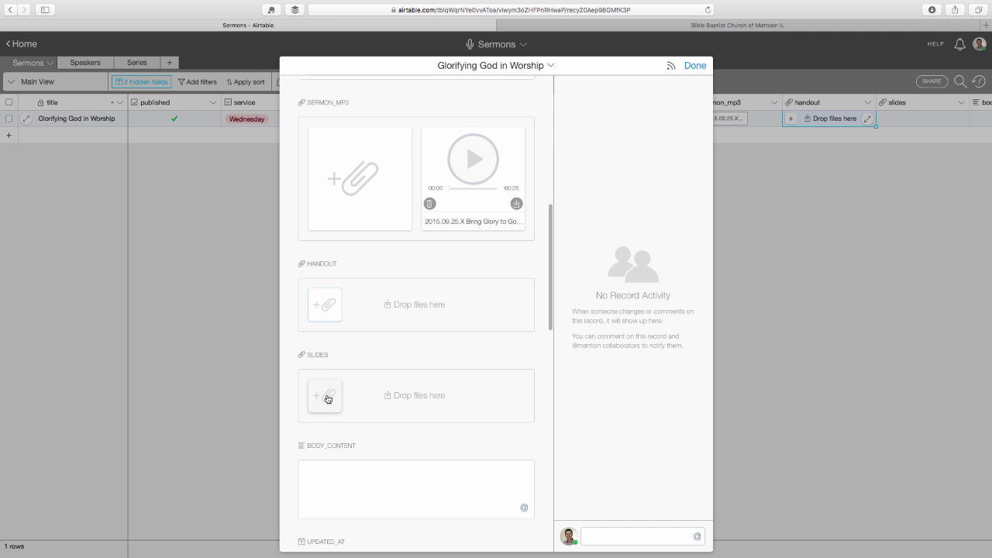
pyautogui.click(328, 399)
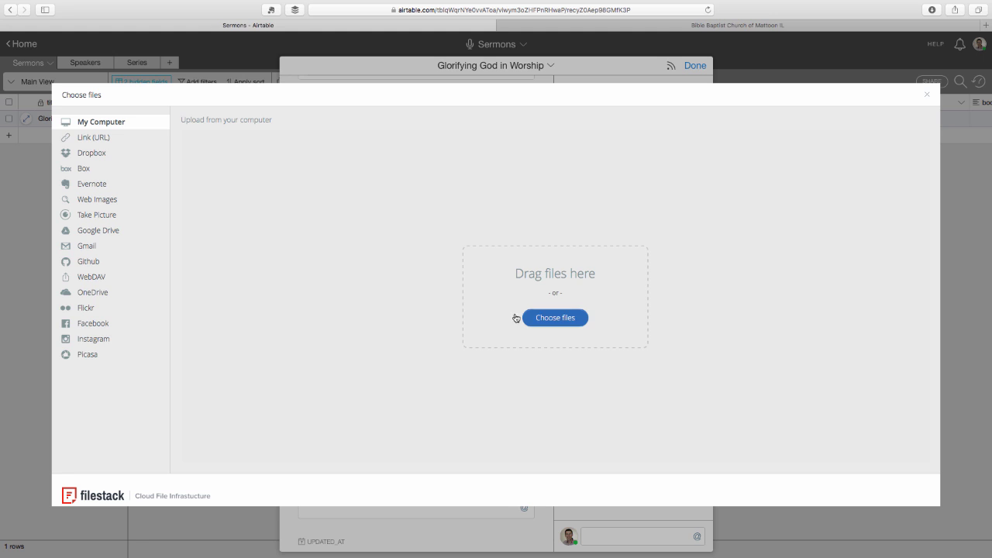
pyautogui.click(928, 95)
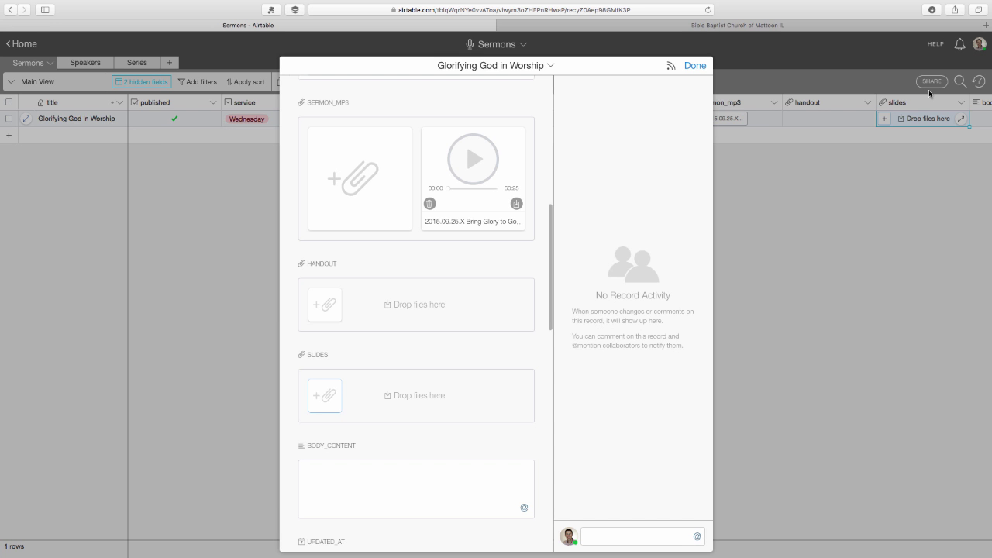
# Step: Put the cursor in the empty BODY_CONTENT field, then bring up Mission Control
pyautogui.click(452, 468)
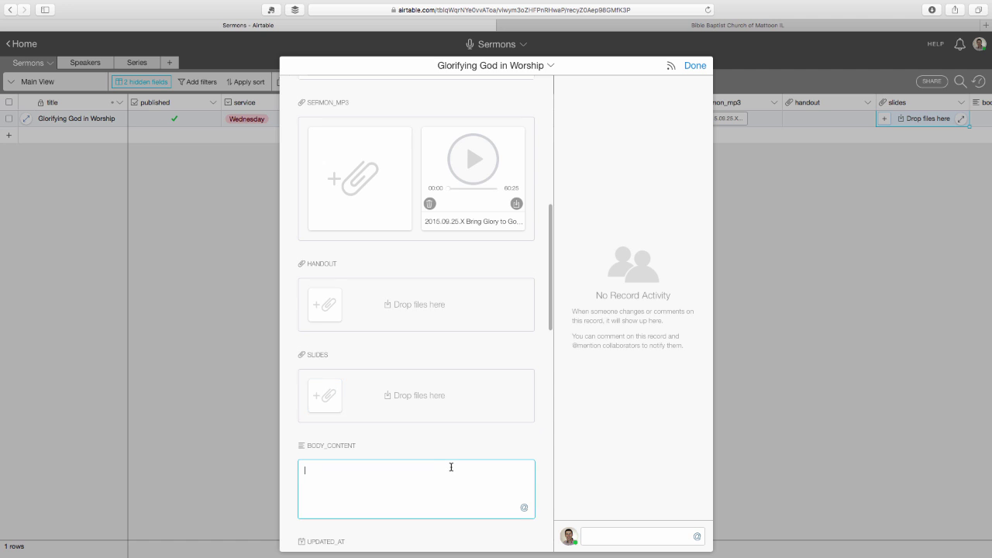
pyautogui.scroll(-2, 452, 465)
pyautogui.scroll(1, 446, 457)
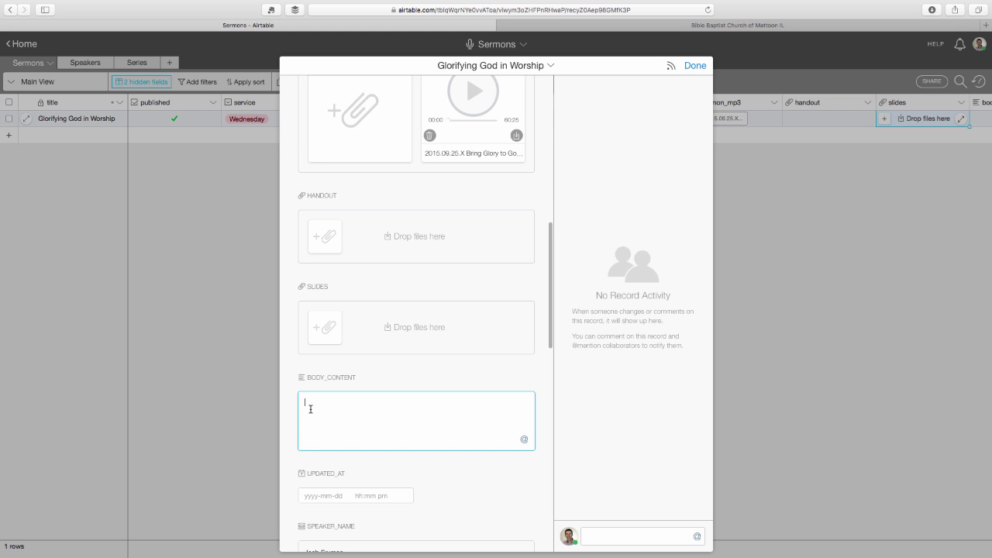
pyautogui.hotkey('ctrl', 'Up')
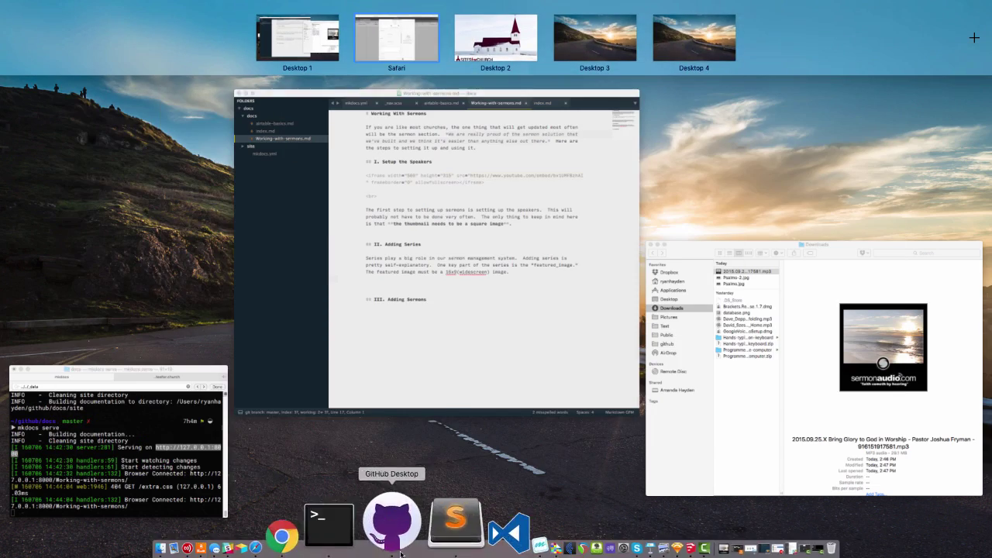
# Step: Copy all 918 characters of Working-with-sermons.md in Sublime Text and return to Safari
pyautogui.click(243, 208)
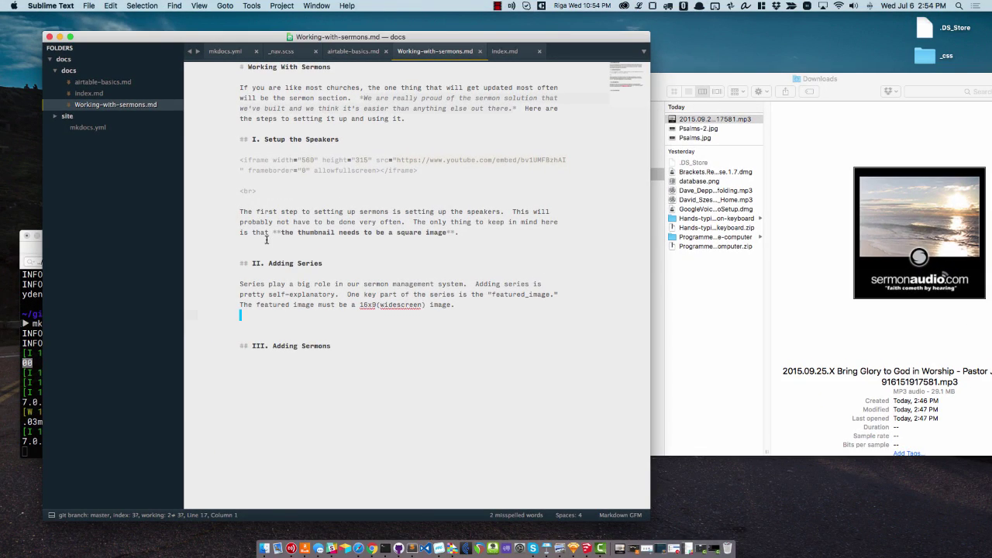
pyautogui.press('super+a')
pyautogui.press('super+c')
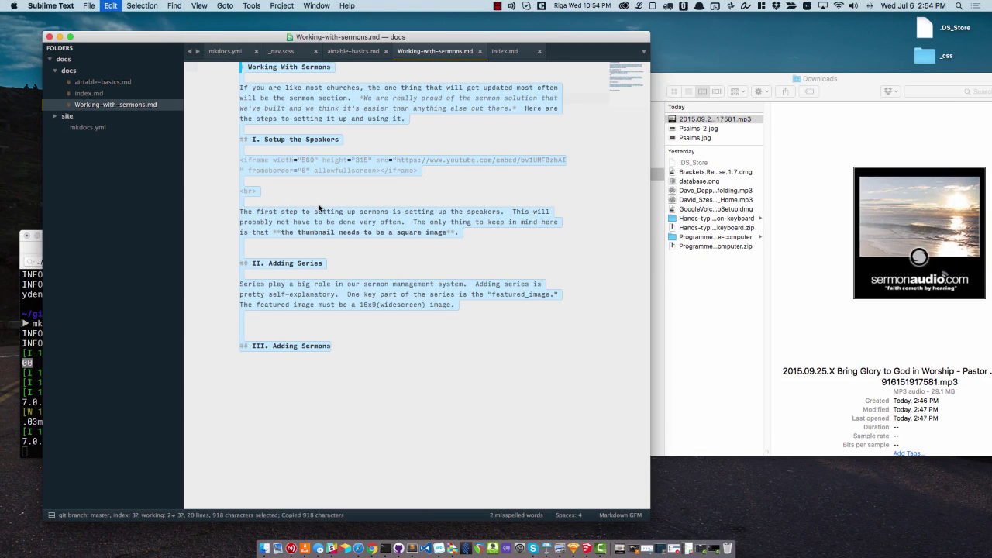
pyautogui.hotkey('ctrl', 'Up')
pyautogui.click(510, 48)
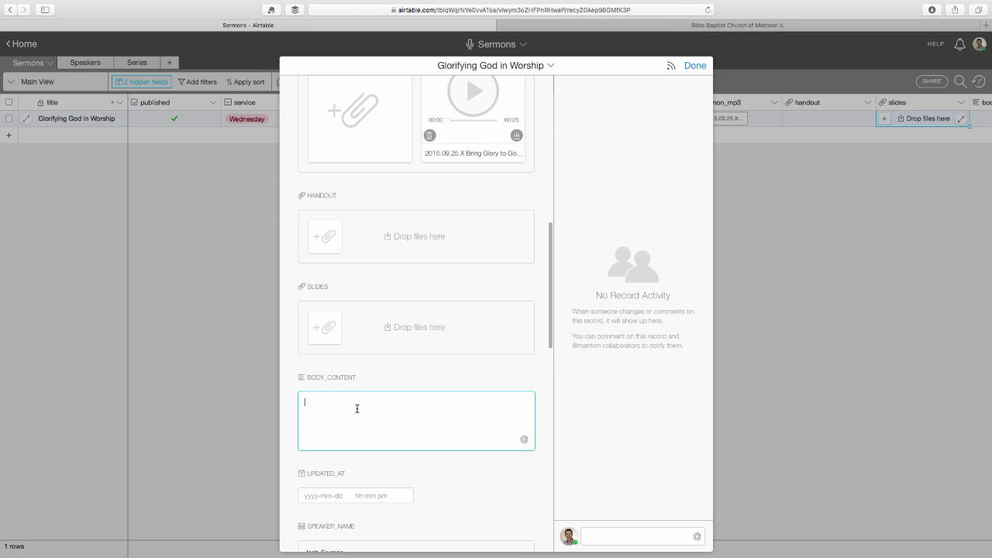
# Step: Paste the Working With Sermons Markdown into BODY_CONTENT, review it, and close the record
pyautogui.press('super+v')
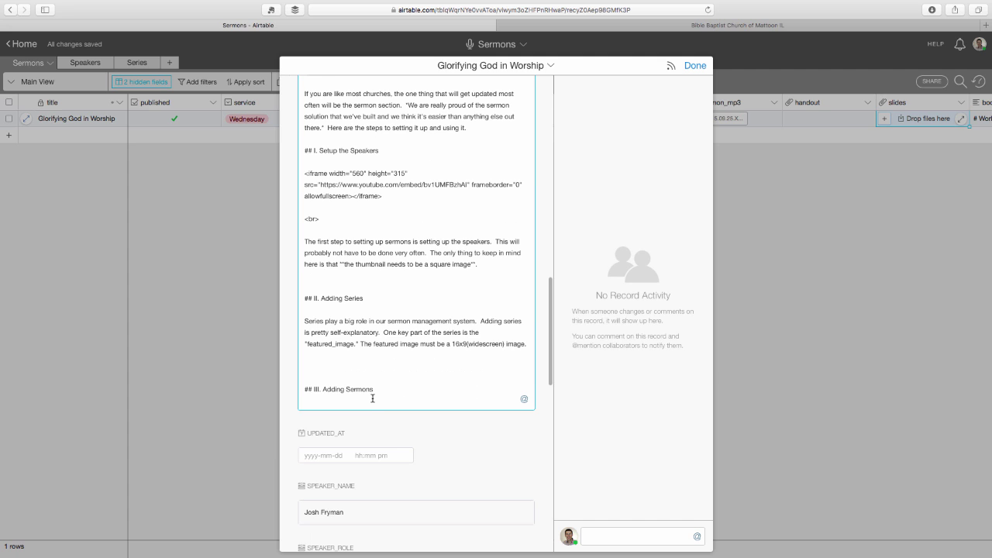
pyautogui.scroll(5, 372, 399)
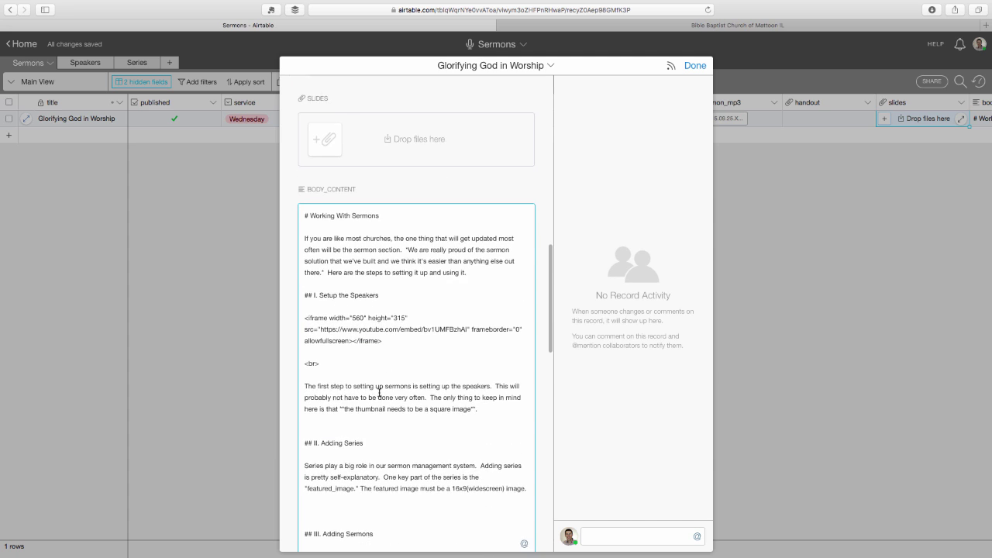
pyautogui.scroll(-2, 379, 392)
pyautogui.click(352, 441)
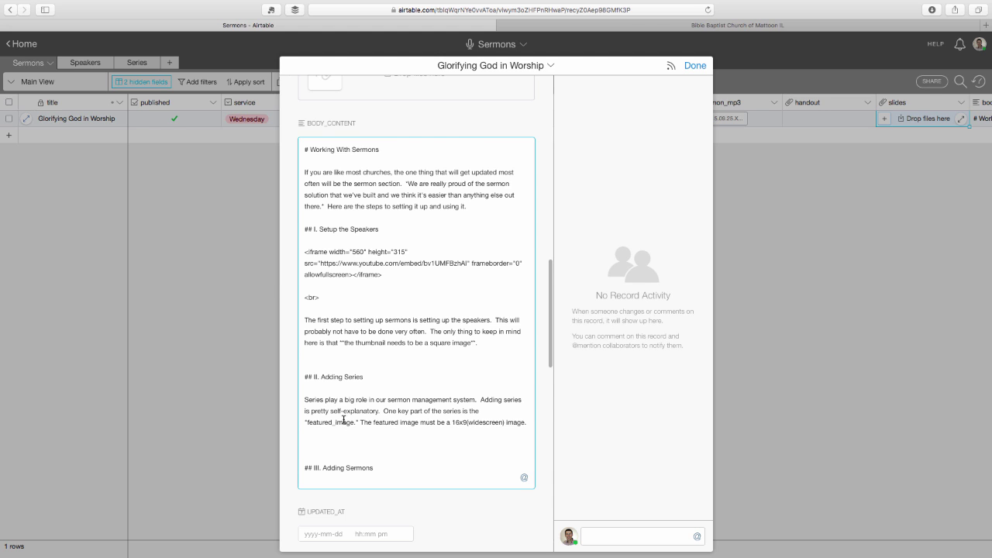
pyautogui.scroll(-2, 353, 411)
pyautogui.scroll(1, 357, 409)
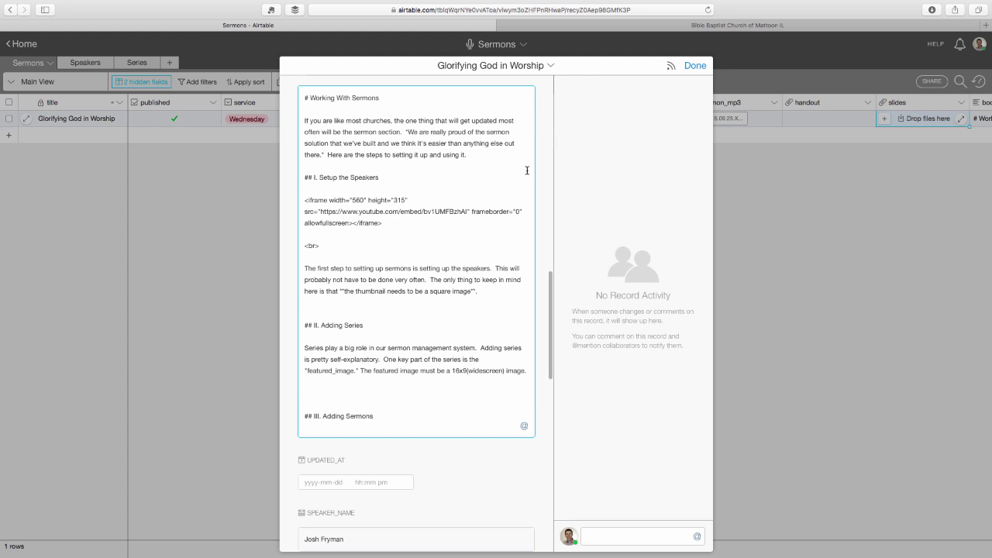
pyautogui.click(695, 66)
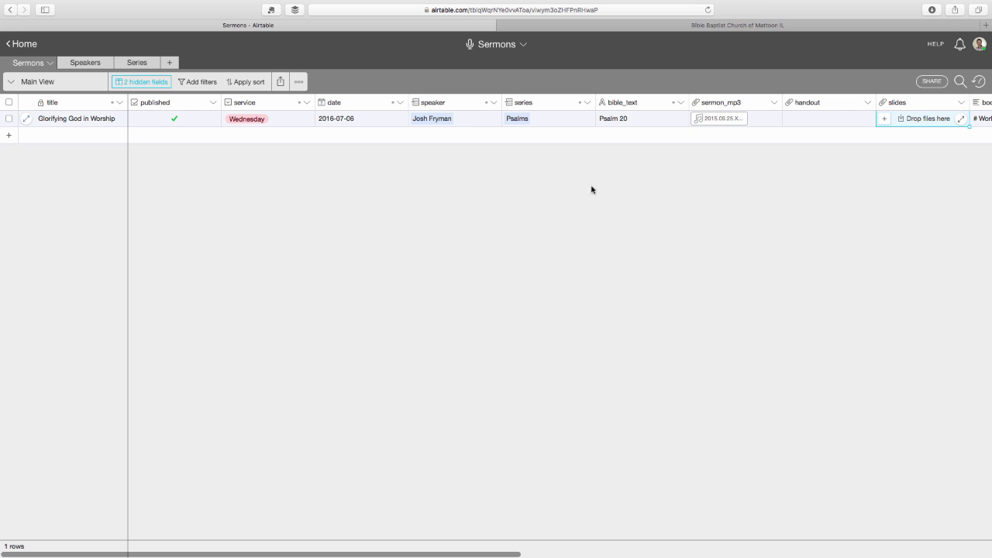
# Step: Open the Classeur site linked in the body_content field description in a new tab
pyautogui.moveTo(499, 555); pyautogui.dragTo(654, 527)
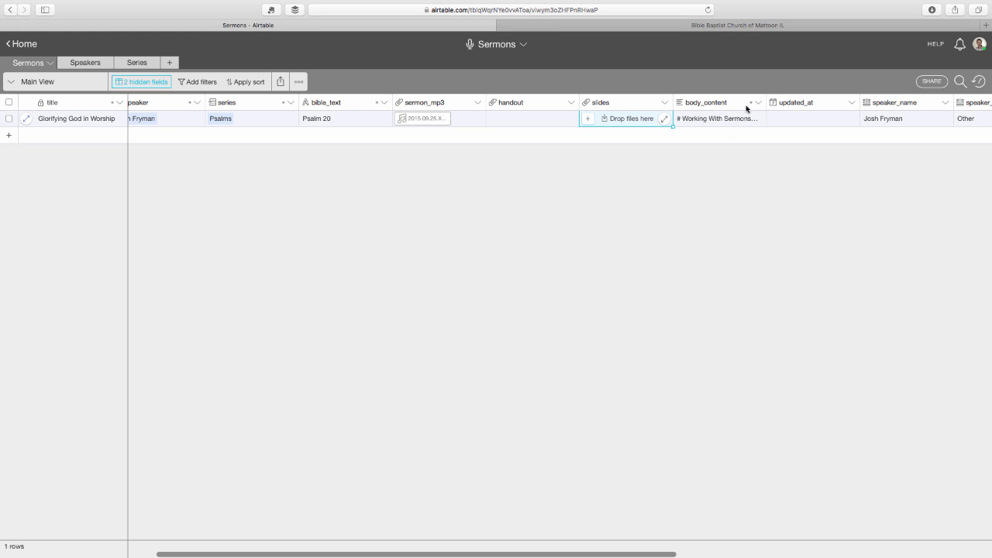
pyautogui.moveTo(751, 106)
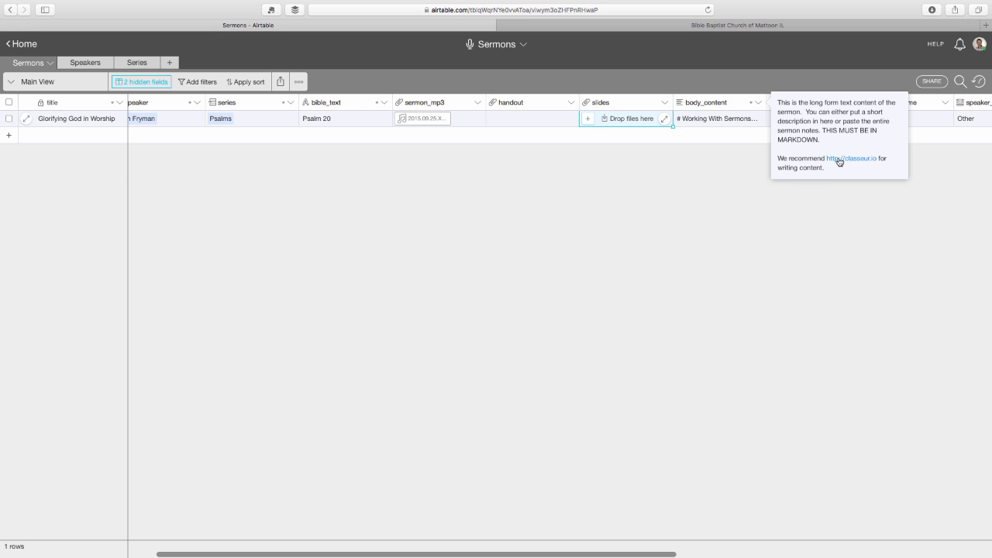
pyautogui.click(840, 160)
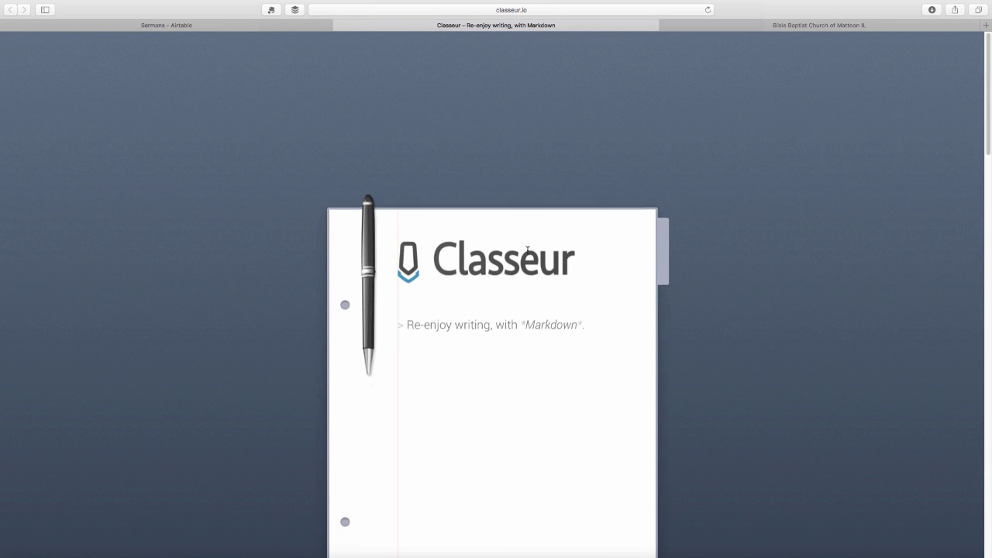
# Step: Launch the Classeur app and create a new file named test.md in the Ideas folder
pyautogui.click(498, 135)
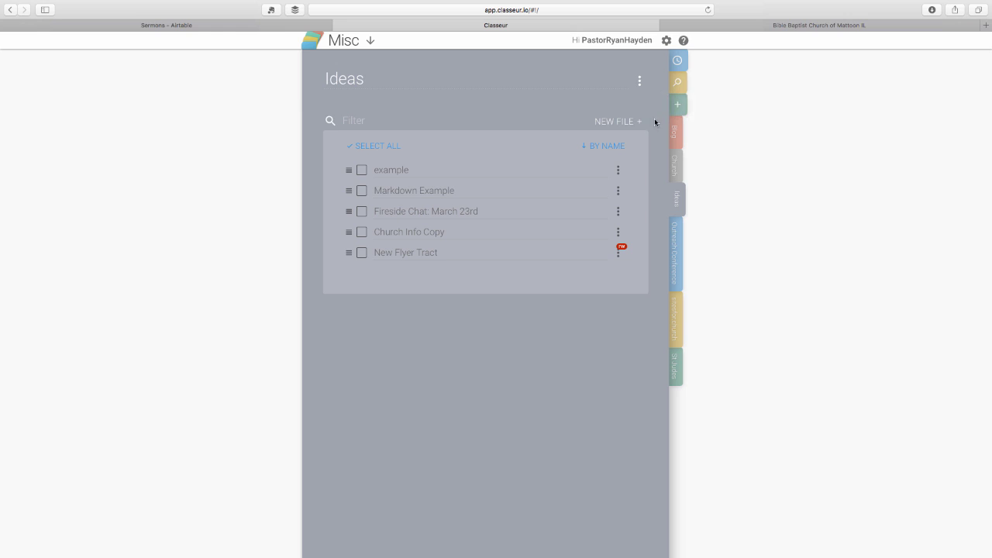
pyautogui.click(613, 122)
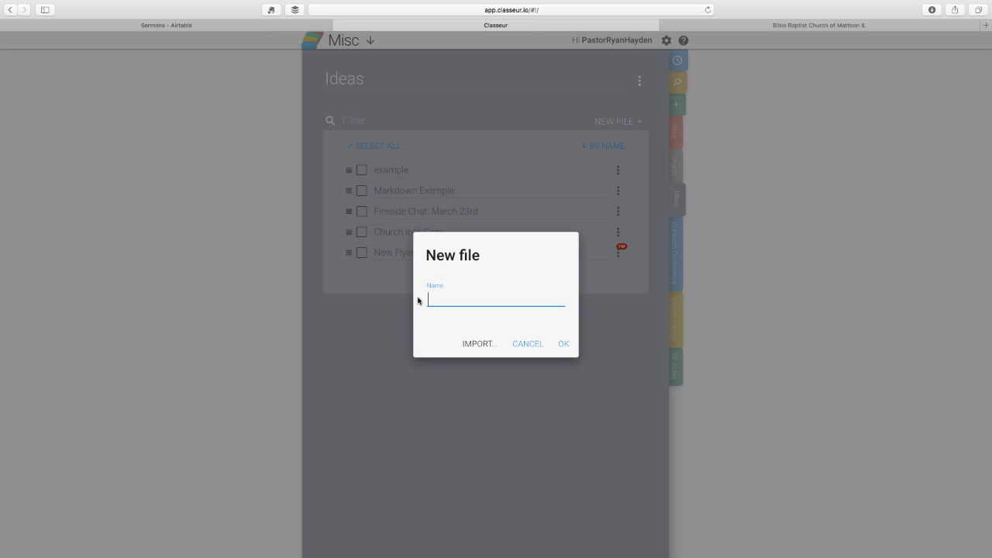
pyautogui.write('test.md')
pyautogui.press('Return')
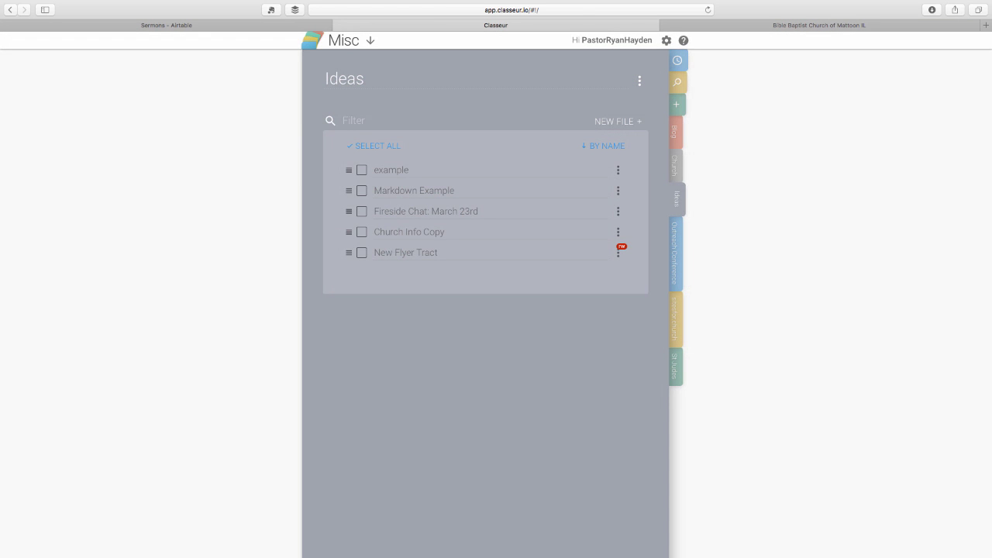